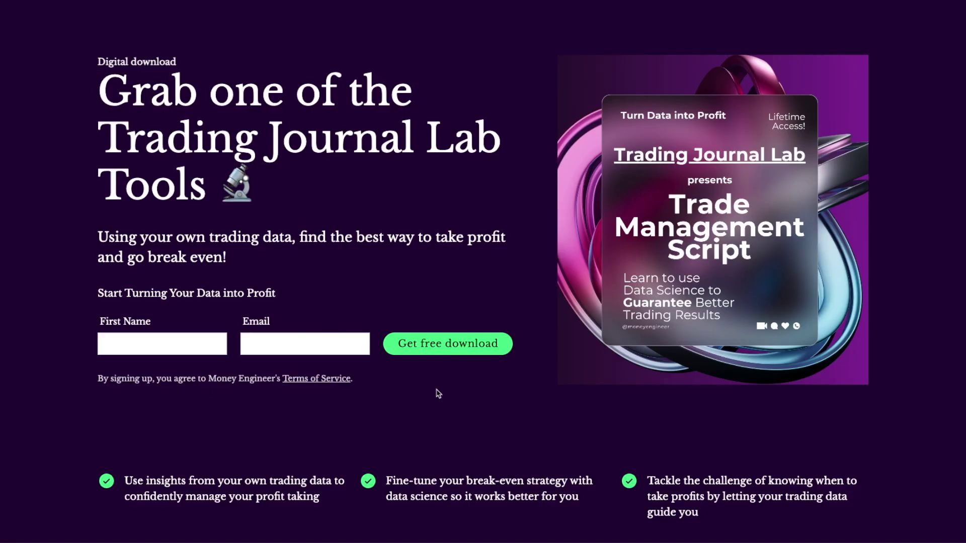
# - Step the 1-minute Nasdaq-100 futures replay forward two bars
pyautogui.scroll(-9, 437, 394)
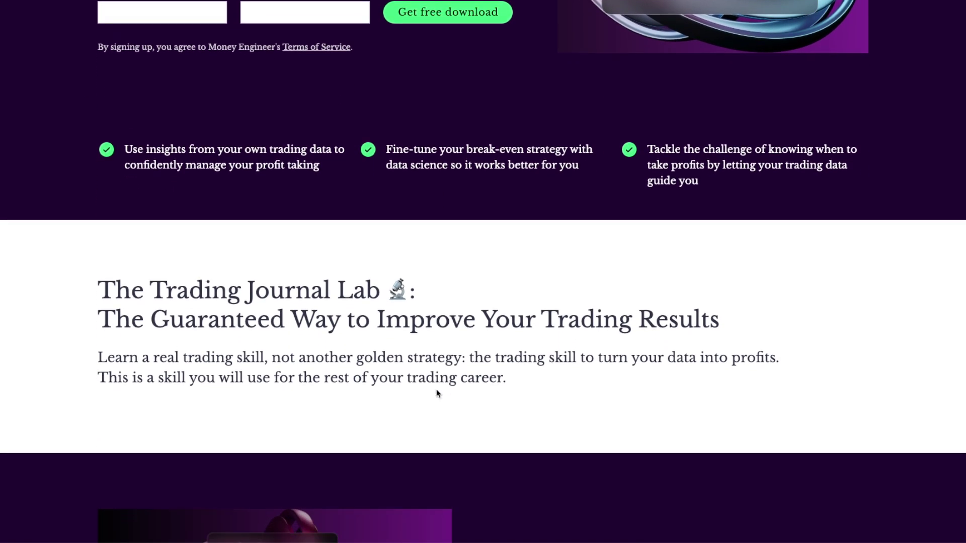
pyautogui.scroll(-7, 438, 394)
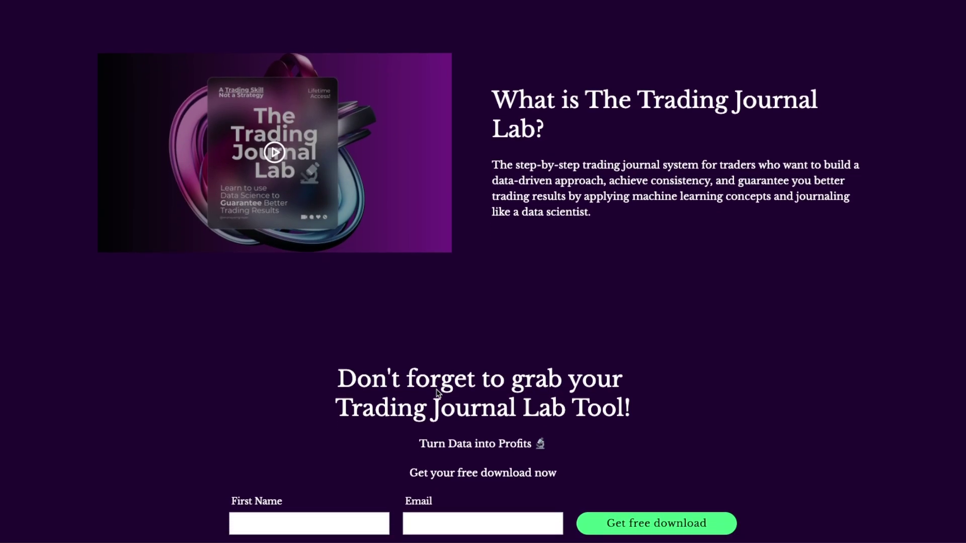
pyautogui.scroll(16, 437, 392)
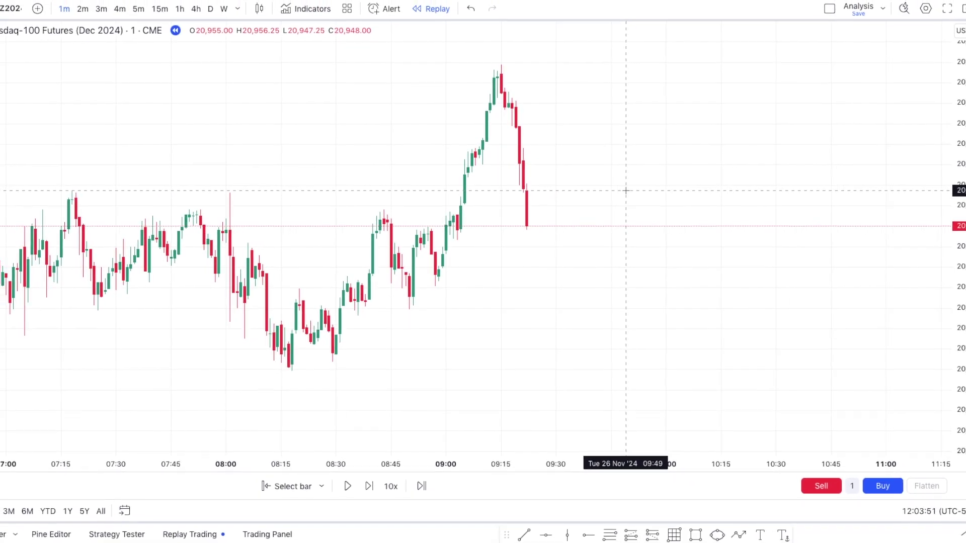
pyautogui.scroll(2, 624, 191)
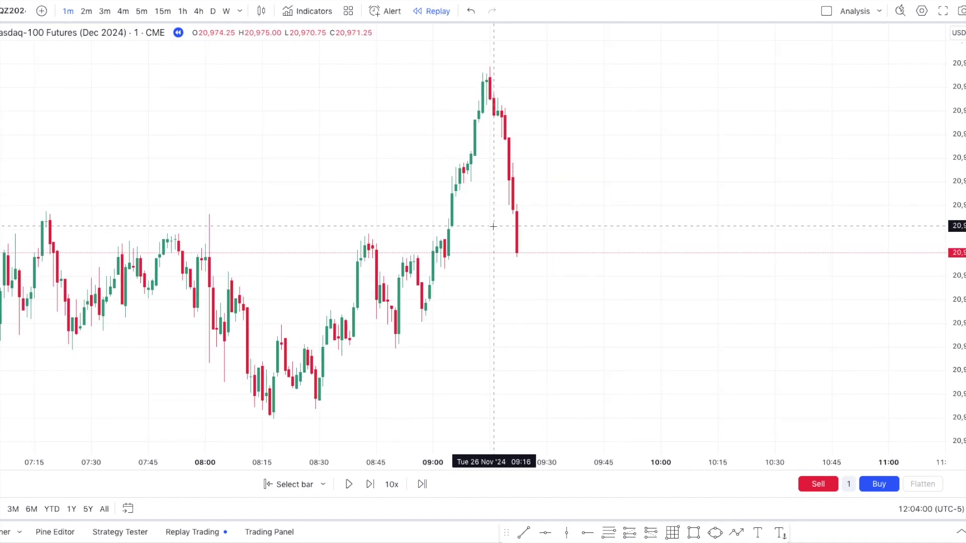
pyautogui.click(371, 485)
pyautogui.click(371, 484)
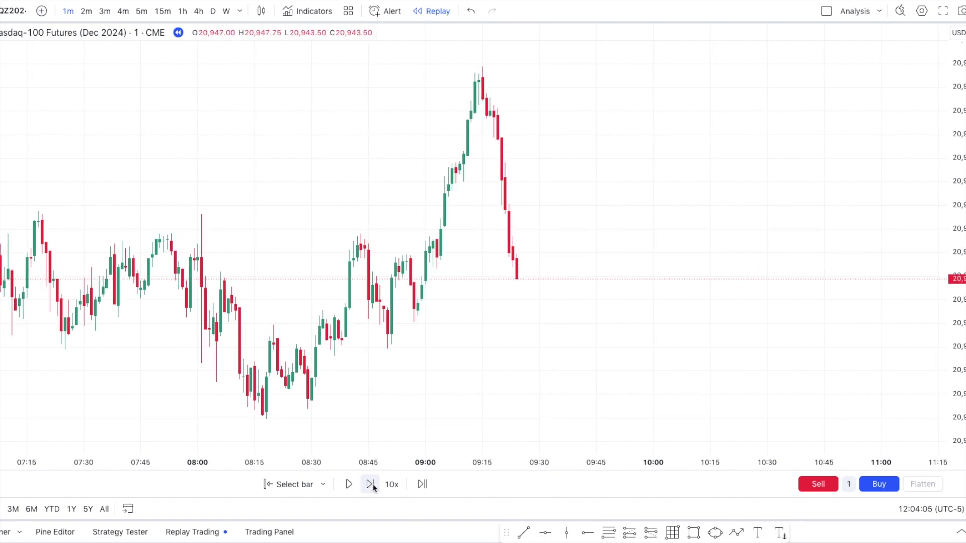
# - Switch to 5m and back to 1m, then advance one bar to the red drop candle
pyautogui.click(141, 11)
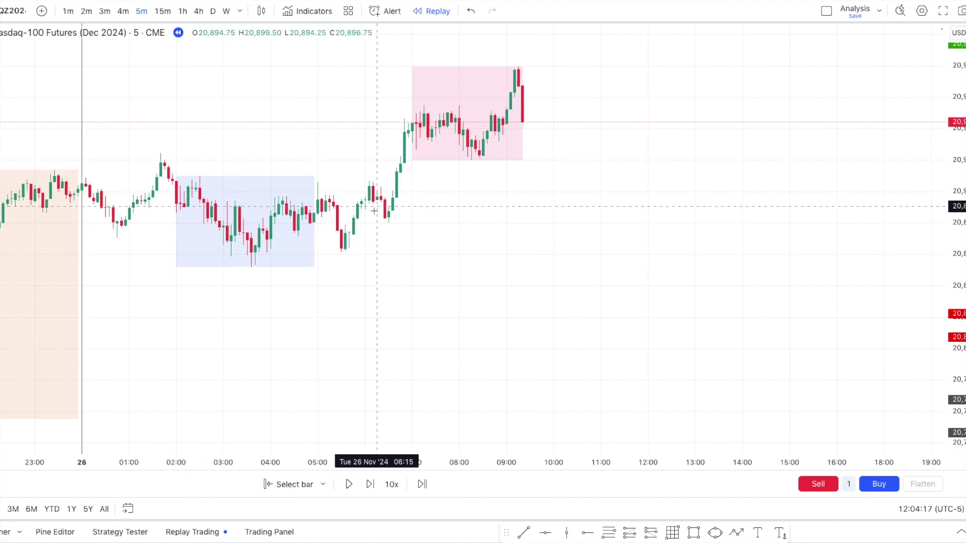
pyautogui.click(69, 11)
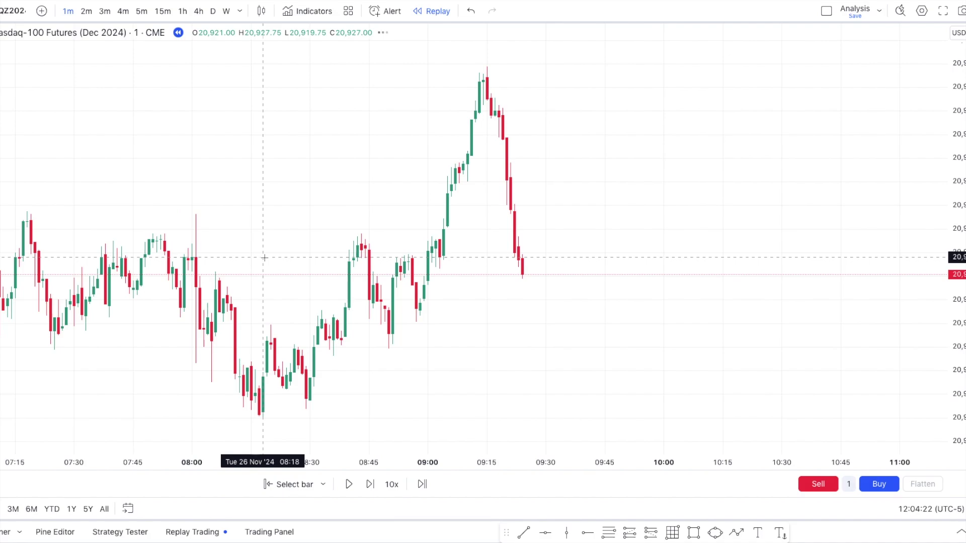
pyautogui.click(373, 488)
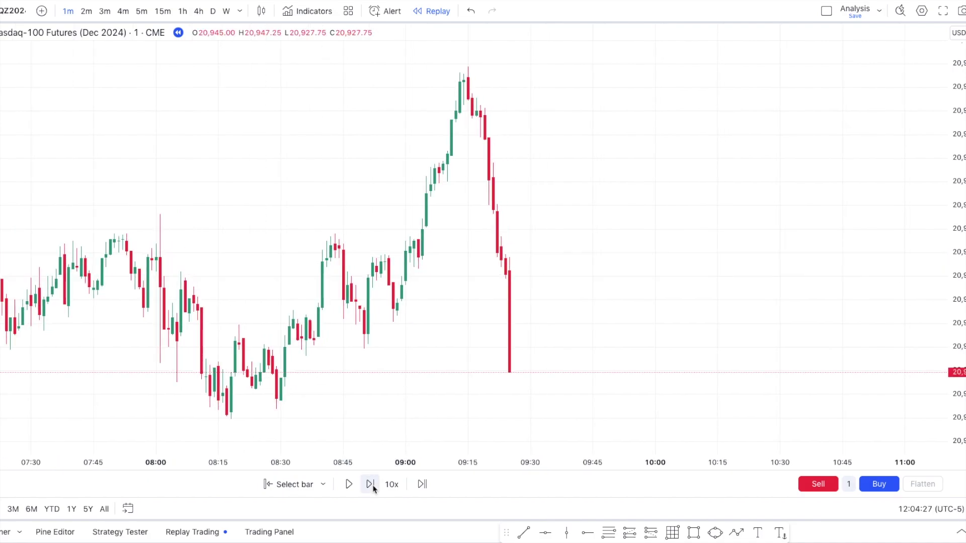
# - Draw a grey zone from 08:30 to 09:46 and a trendline from the 08:35 low to 09:18
pyautogui.moveTo(281, 376)
pyautogui.mouseDown()
pyautogui.moveTo(576, 376)
pyautogui.moveTo(597, 344)
pyautogui.mouseUp()
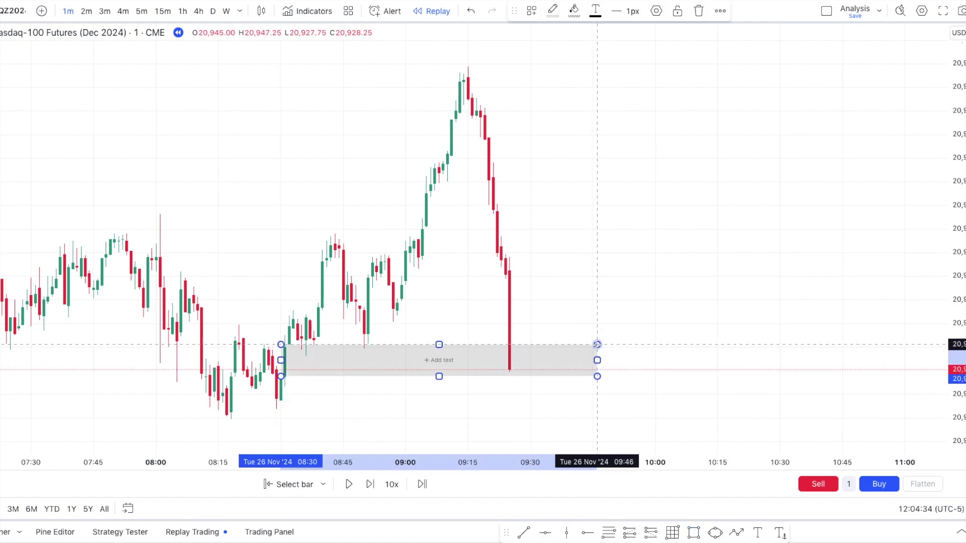
pyautogui.click(619, 309)
pyautogui.click(524, 536)
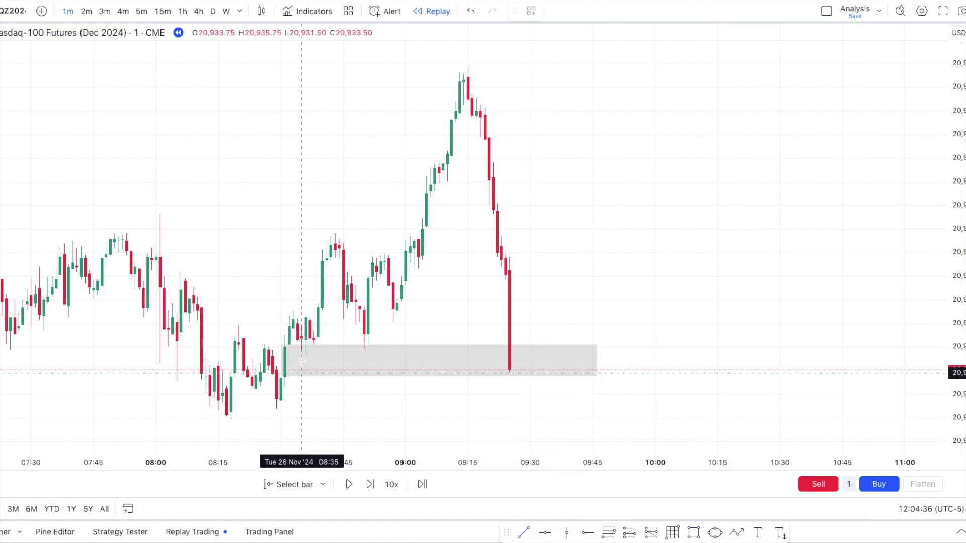
pyautogui.click(306, 358)
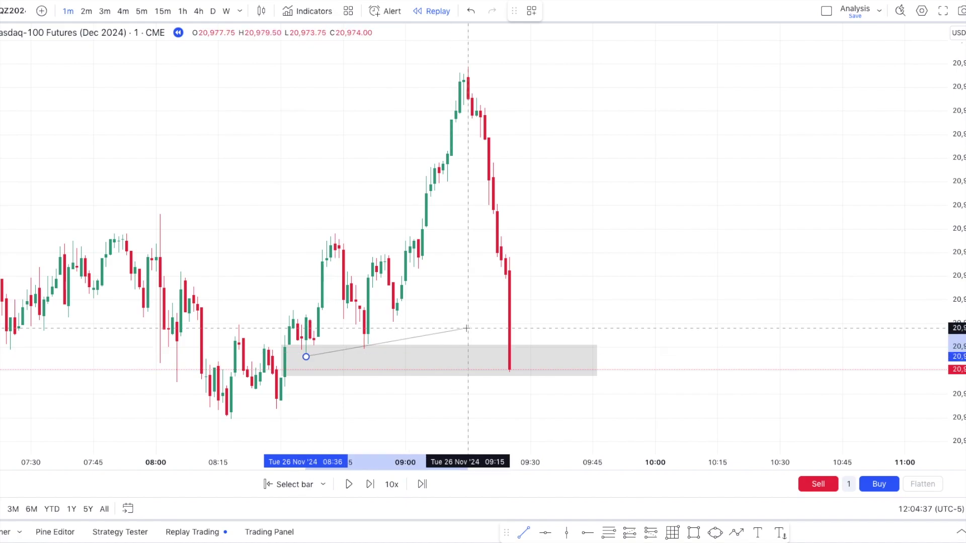
pyautogui.click(480, 305)
# - Advance the replay four more bars
pyautogui.hscroll(-2, 604, 266)
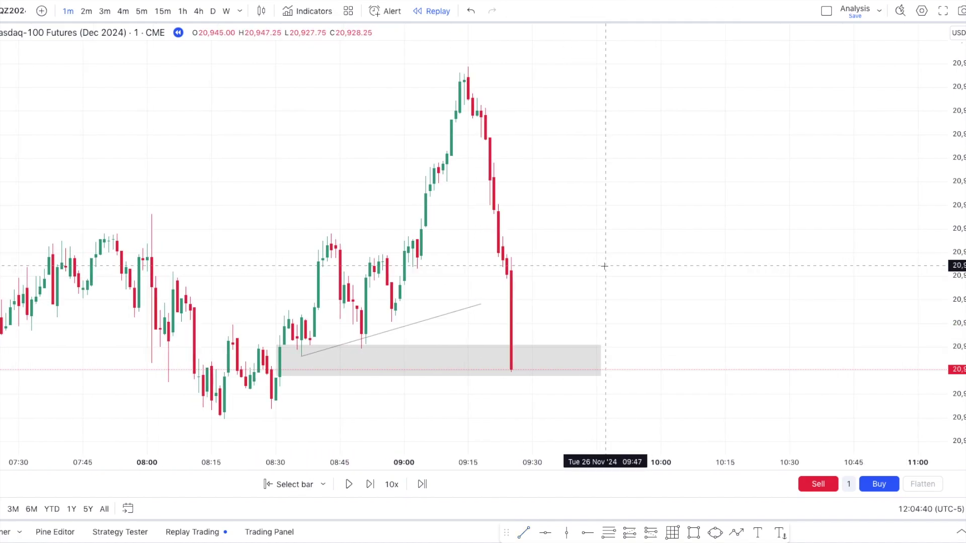
pyautogui.scroll(1, 603, 265)
pyautogui.scroll(1, 604, 265)
pyautogui.click(370, 485)
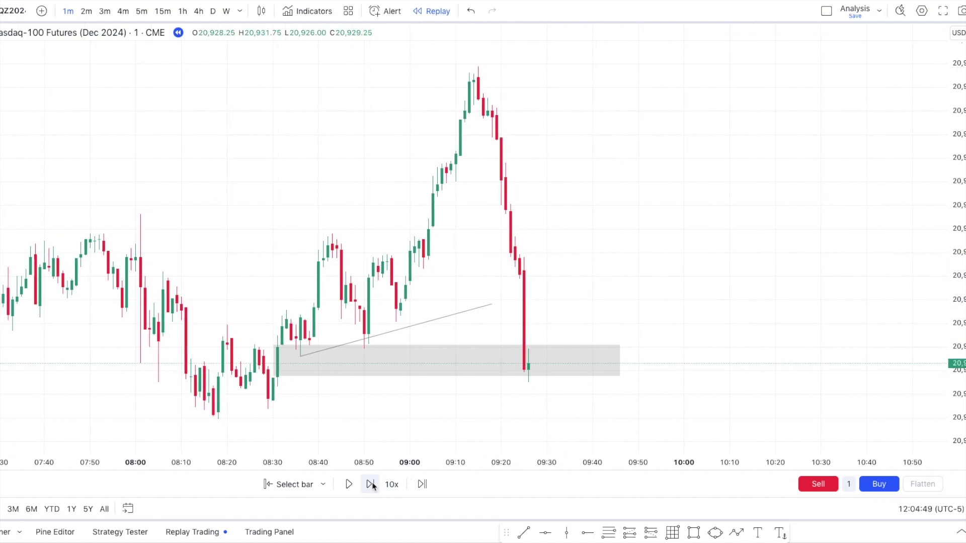
pyautogui.click(370, 484)
pyautogui.click(370, 484)
pyautogui.click(370, 484)
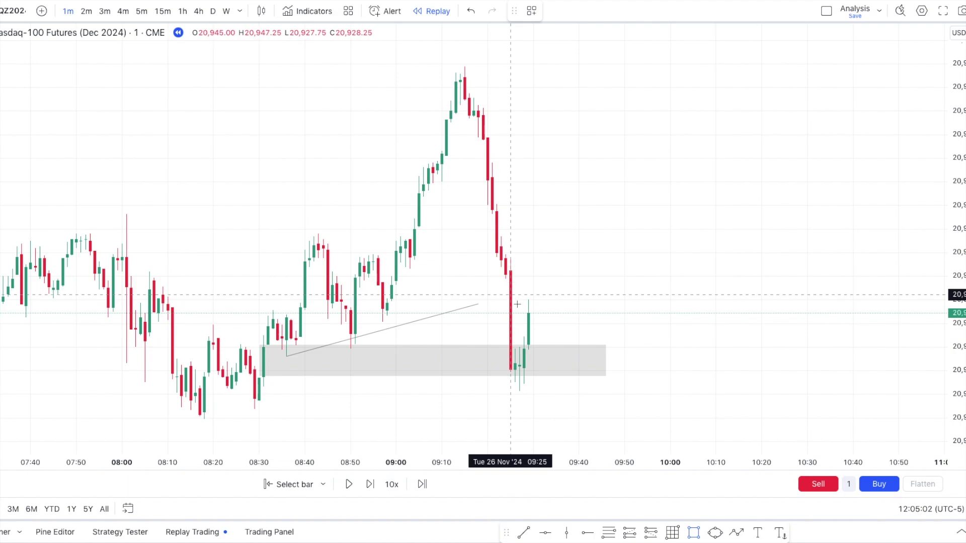
# - Mark a second grey zone from 09:24 to 09:54, then replay forward to the green 09:30 candle
pyautogui.moveTo(505, 279)
pyautogui.mouseDown()
pyautogui.moveTo(591, 334)
pyautogui.moveTo(643, 348)
pyautogui.moveTo(591, 346)
pyautogui.moveTo(586, 355)
pyautogui.mouseUp()
pyautogui.scroll(1, 646, 378)
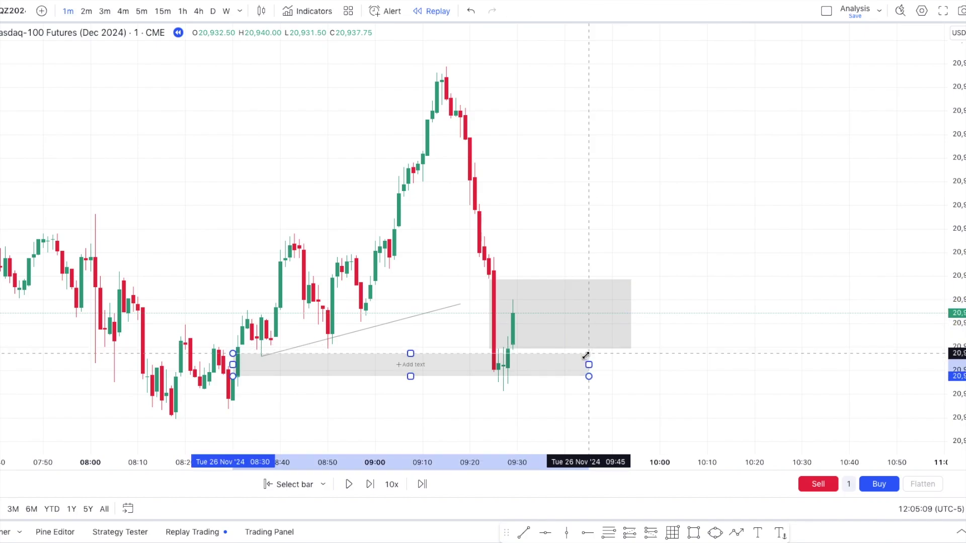
pyautogui.click(684, 317)
pyautogui.scroll(1, 383, 280)
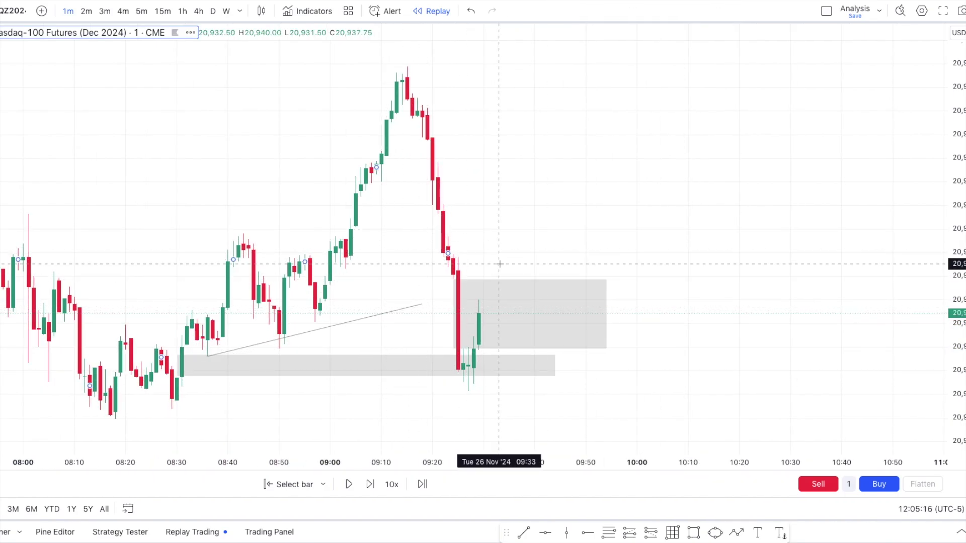
pyautogui.scroll(1, 500, 264)
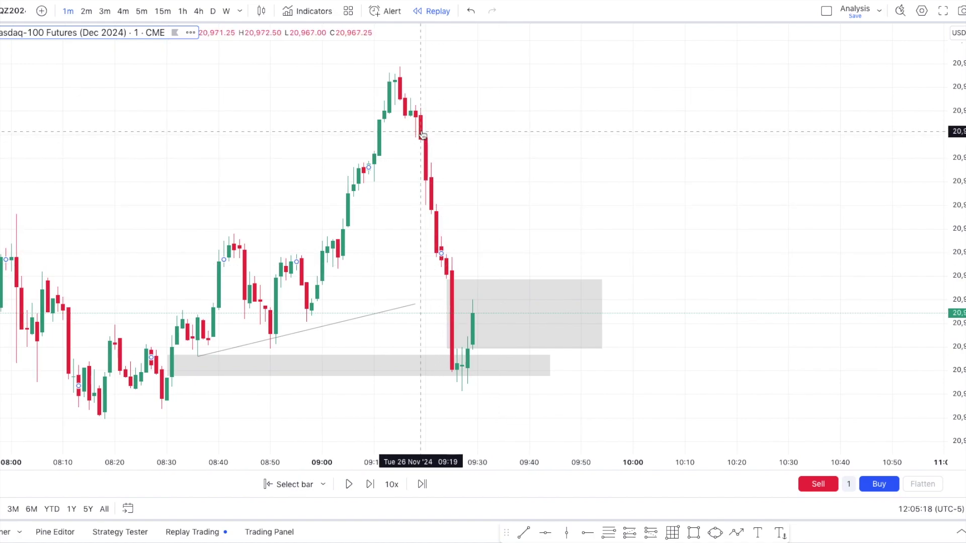
pyautogui.scroll(1, 535, 197)
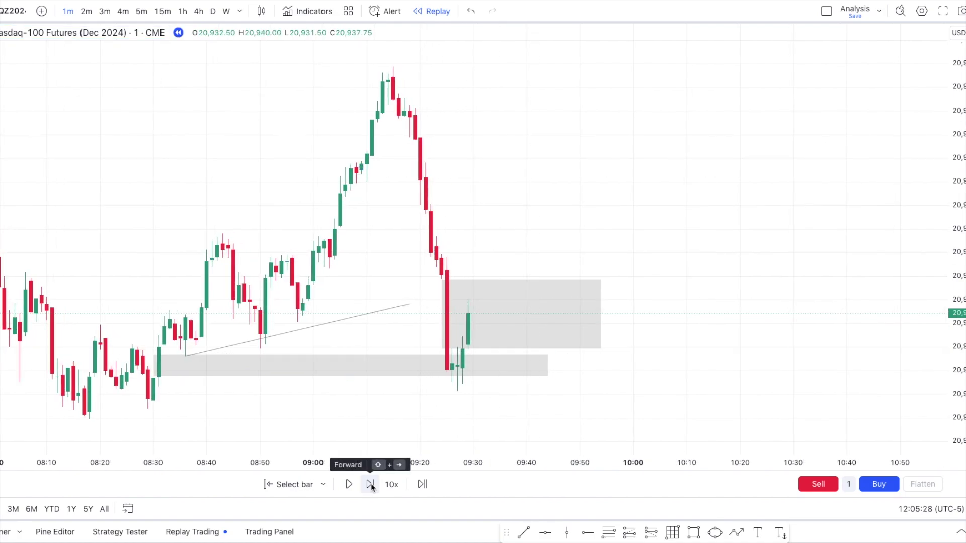
pyautogui.click(371, 485)
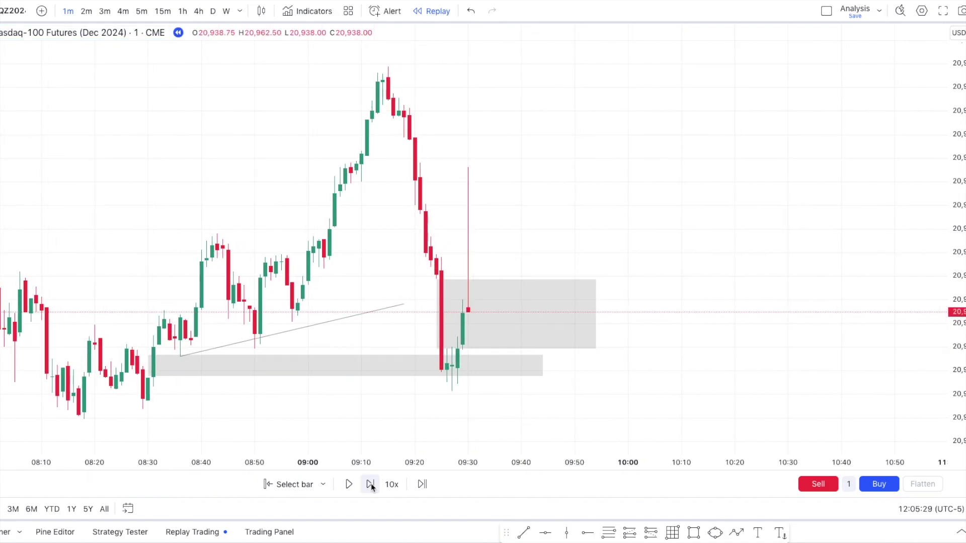
pyautogui.click(371, 484)
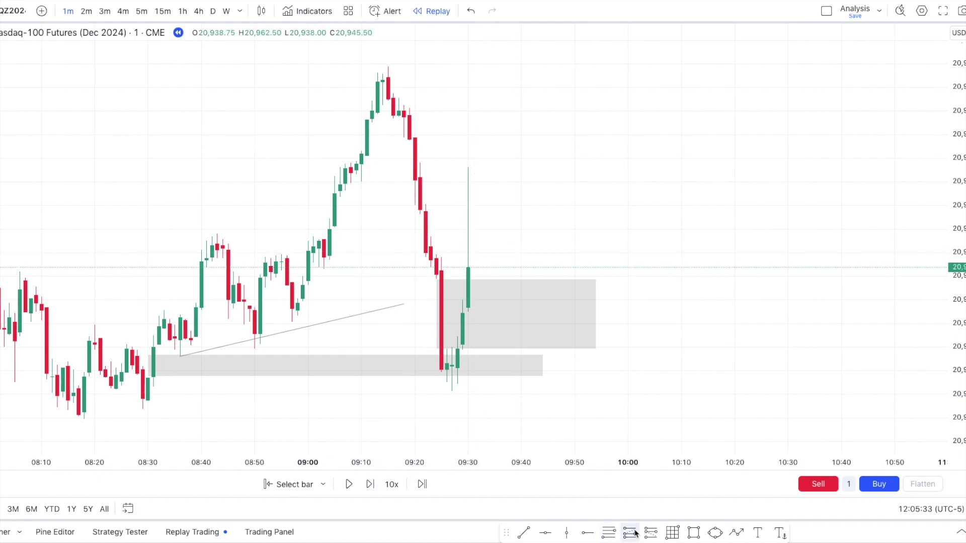
# - Place a long position on the 09:30 candle with the stop below the zone and a higher target
pyautogui.click(468, 267)
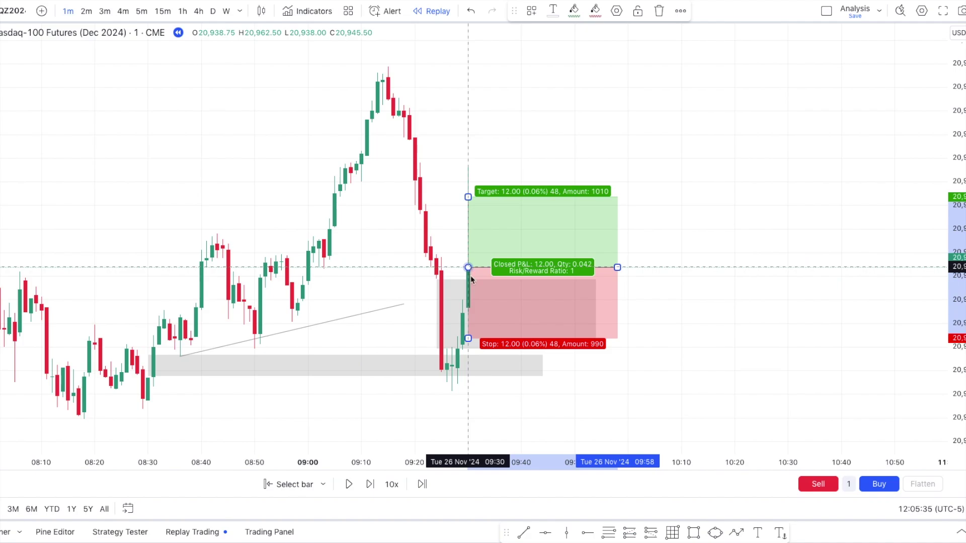
pyautogui.moveTo(468, 337); pyautogui.dragTo(468, 350)
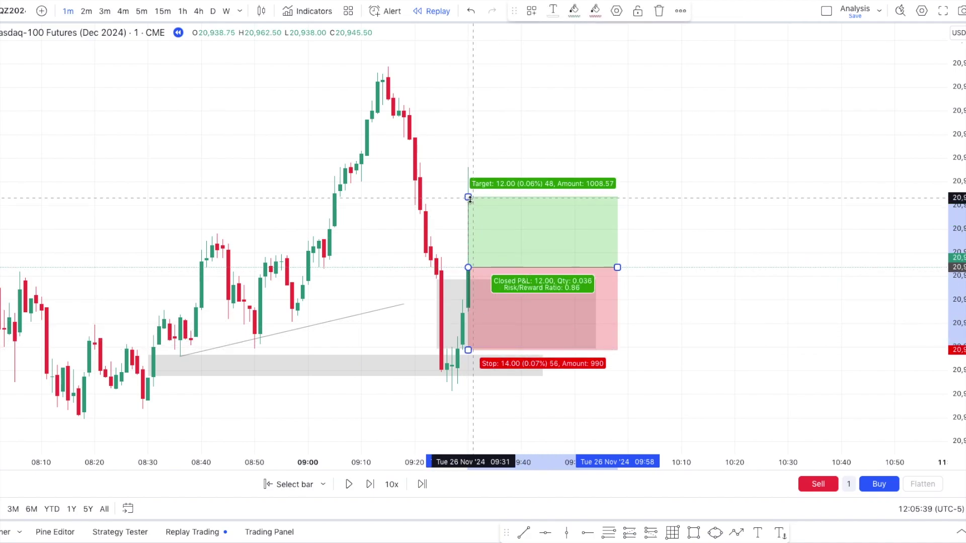
pyautogui.moveTo(468, 198); pyautogui.dragTo(465, 69)
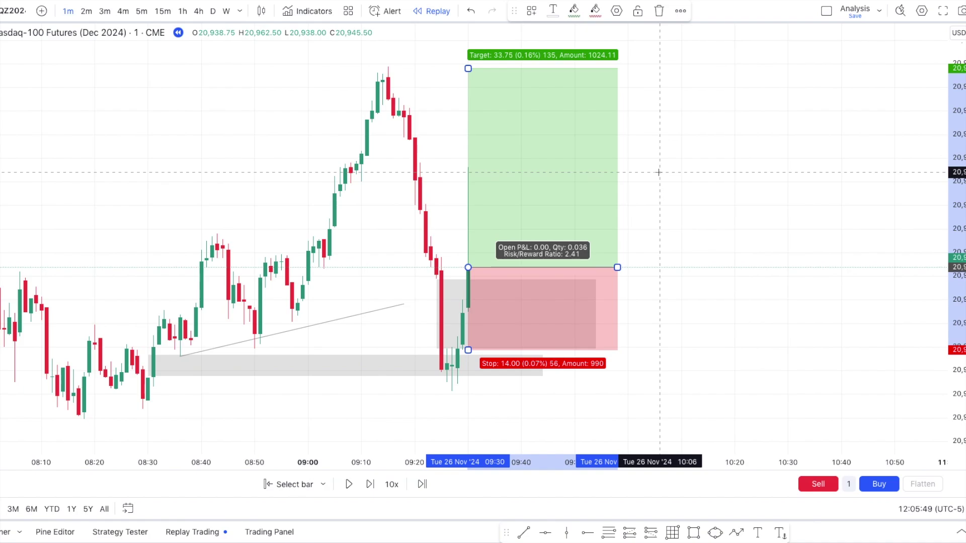
# - Compress the price scale and raise the profit target past 54.50 points to the chart top
pyautogui.scroll(-4, 658, 172)
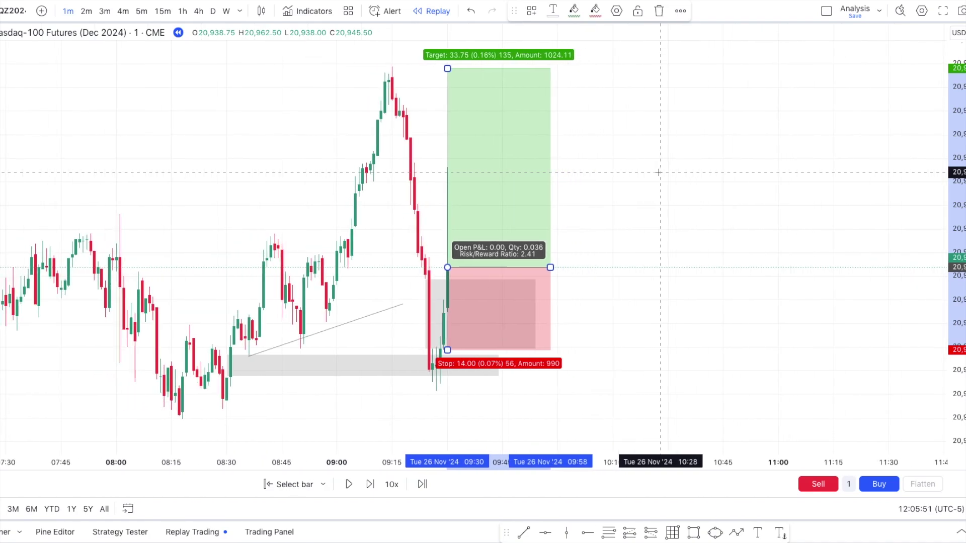
pyautogui.scroll(-3, 658, 172)
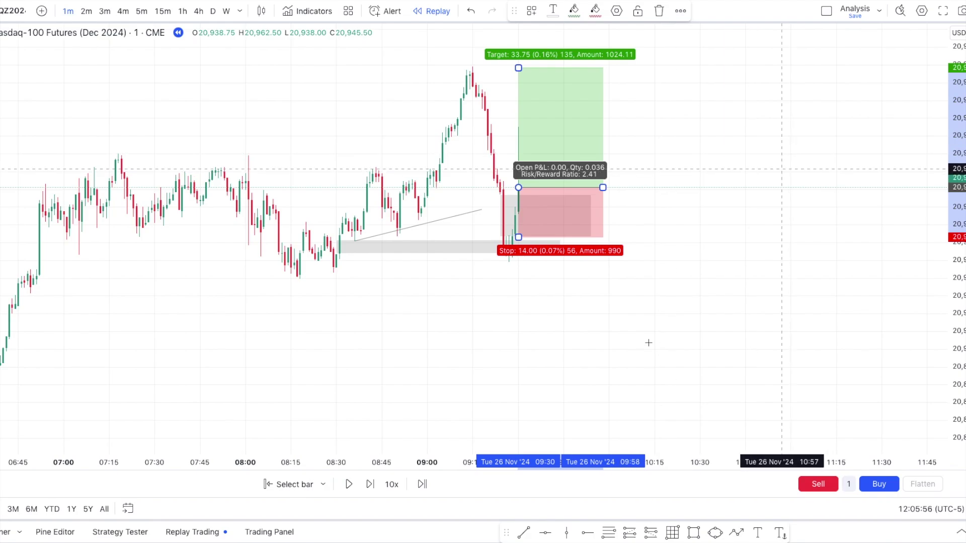
pyautogui.scroll(3, 697, 345)
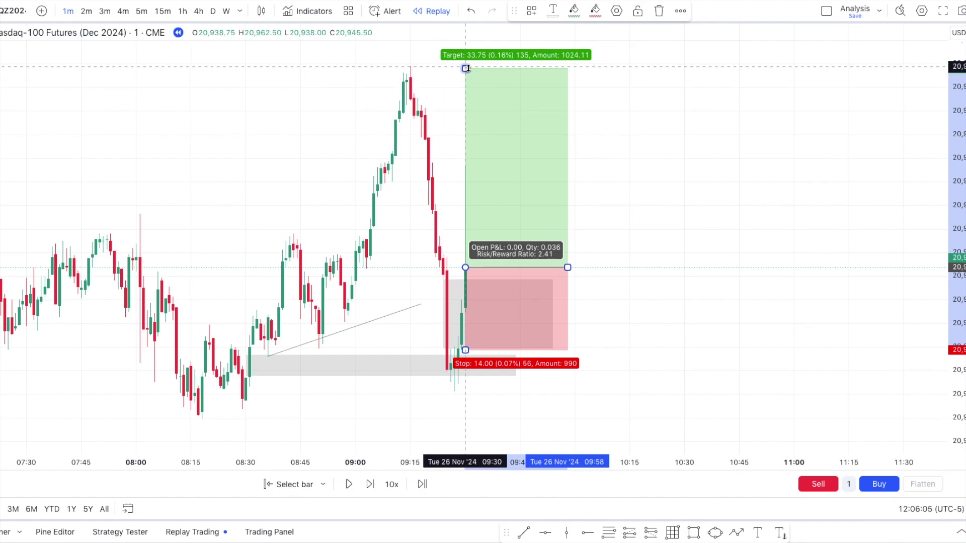
pyautogui.moveTo(955, 222); pyautogui.dragTo(955, 251)
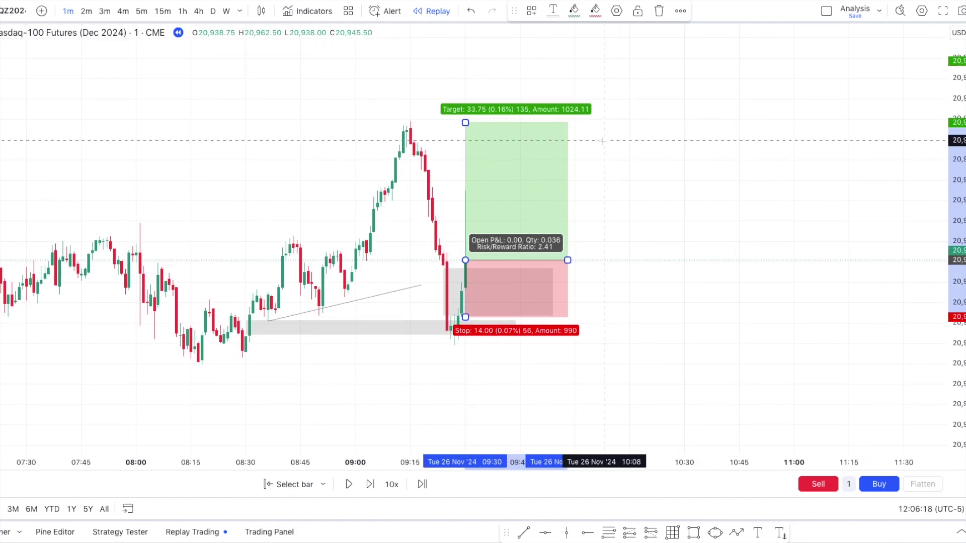
pyautogui.moveTo(465, 123); pyautogui.dragTo(473, 65)
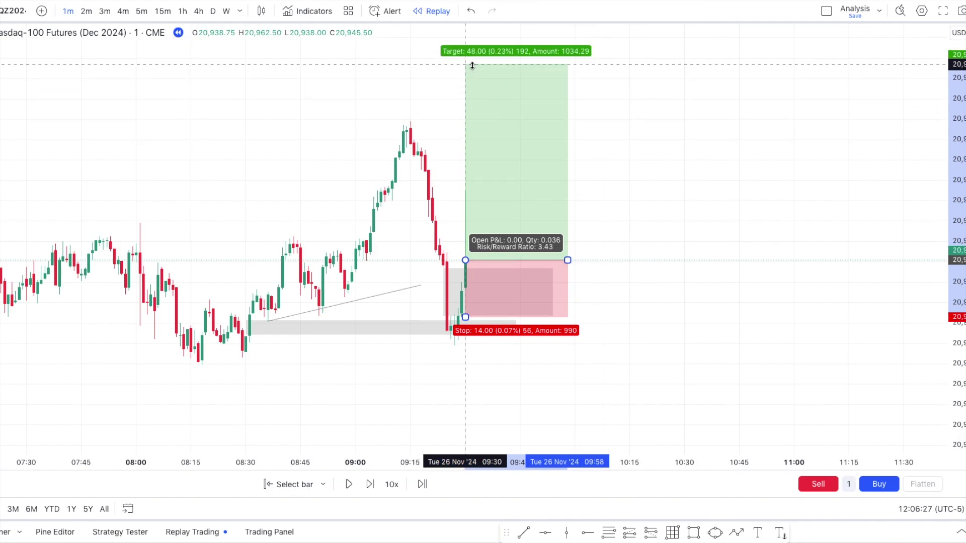
pyautogui.moveTo(472, 66); pyautogui.dragTo(472, 38)
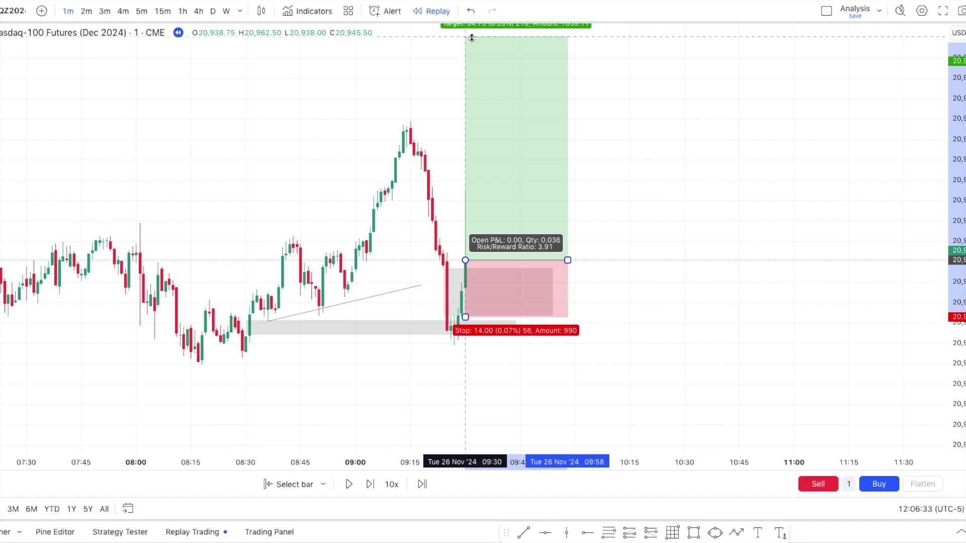
pyautogui.moveTo(472, 34); pyautogui.dragTo(472, 32)
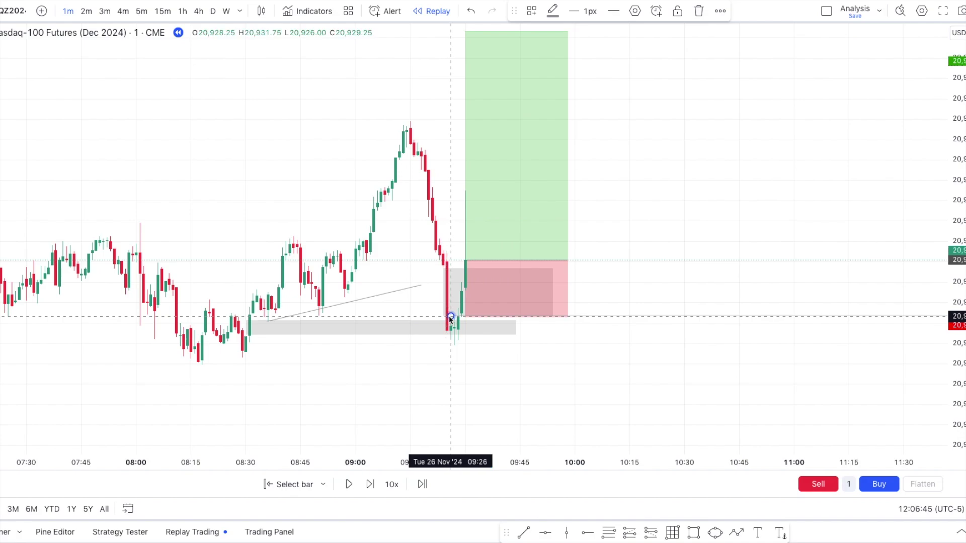
# - Label the top ray 'Final TP' and lower the profit target to 28.00 points
pyautogui.doubleClick(443, 33)
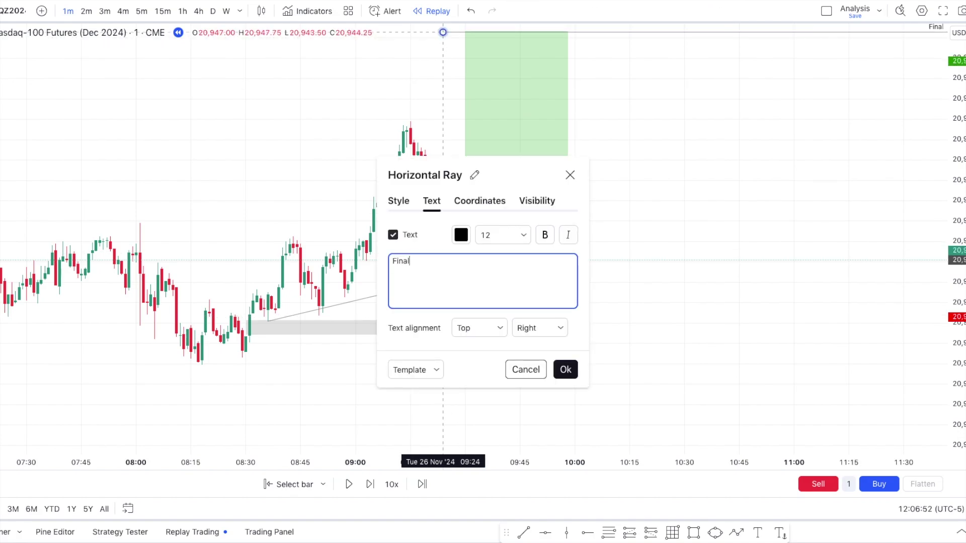
pyautogui.click(565, 369)
pyautogui.moveTo(466, 31); pyautogui.dragTo(466, 146)
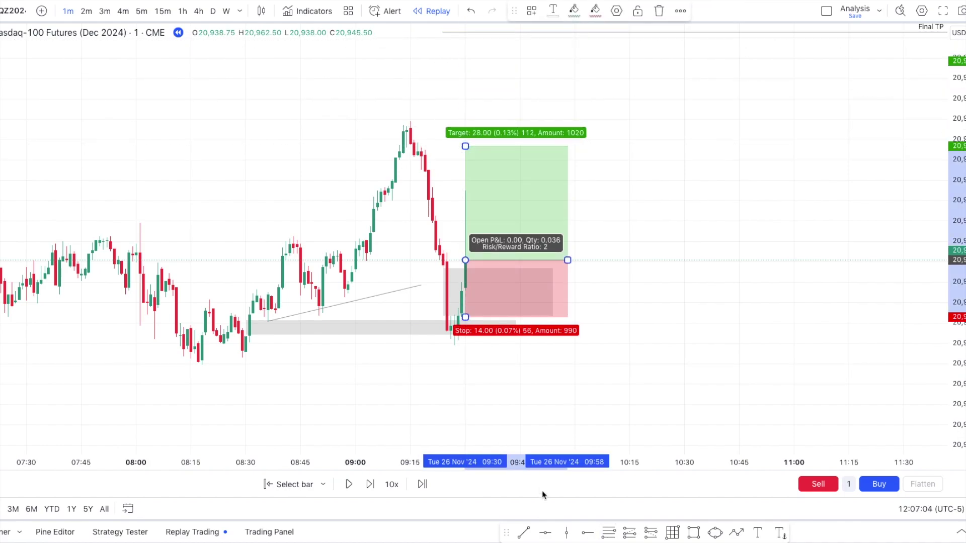
# - Add a ray at the earlier peak labelled 'BE, 50% Partials' and extend the target to Final TP
pyautogui.click(585, 535)
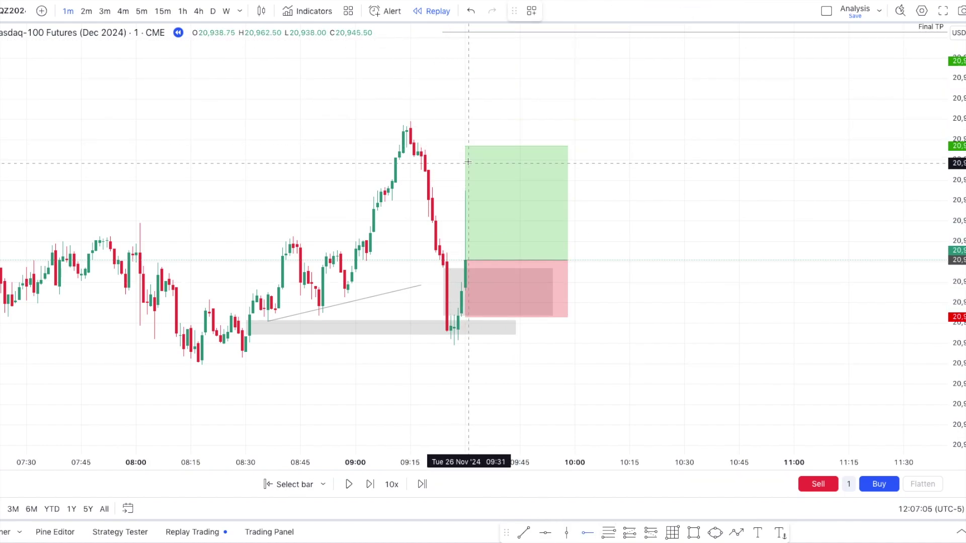
pyautogui.click(439, 146)
pyautogui.doubleClick(439, 147)
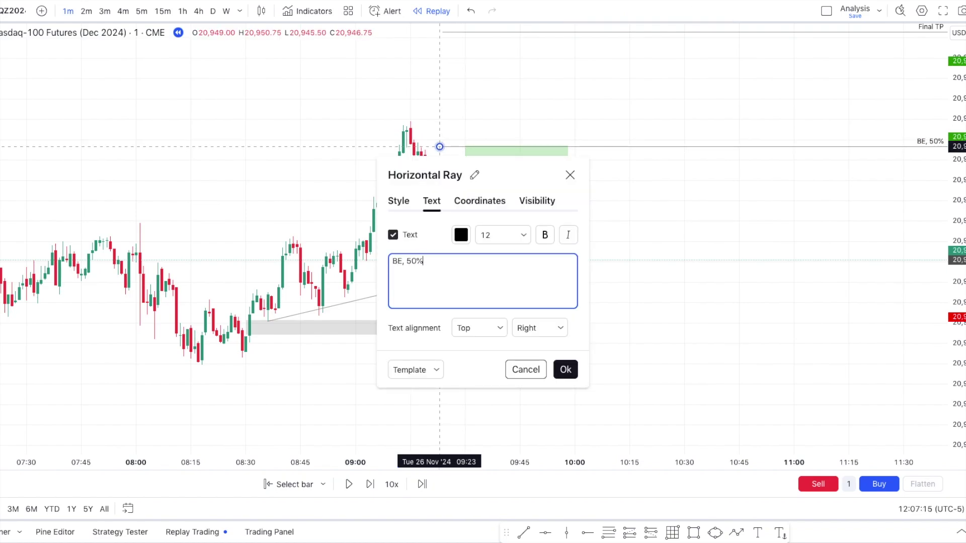
pyautogui.write('BE, 50% Partials')
pyautogui.click(565, 369)
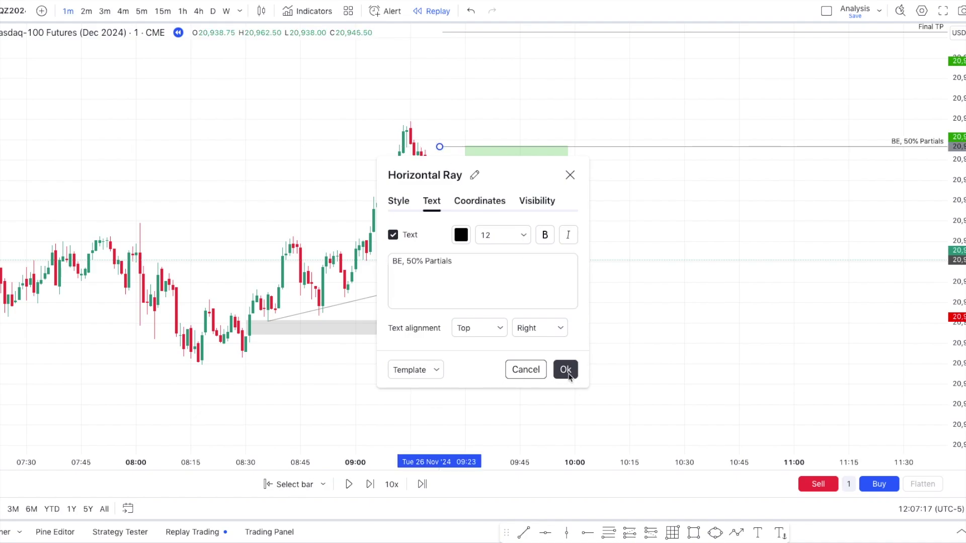
pyautogui.moveTo(467, 145); pyautogui.dragTo(466, 34)
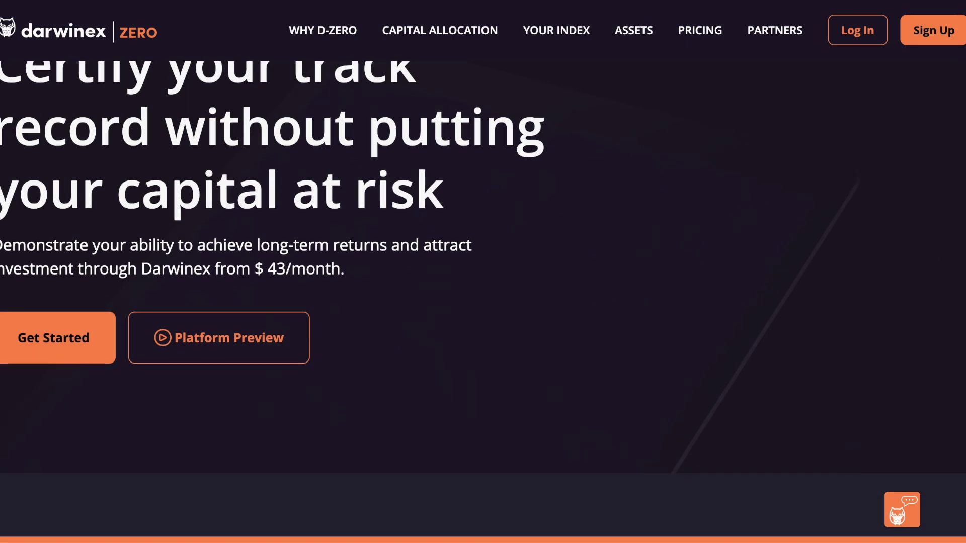
pyautogui.scroll(-2, 483, 299)
pyautogui.scroll(-8, 483, 299)
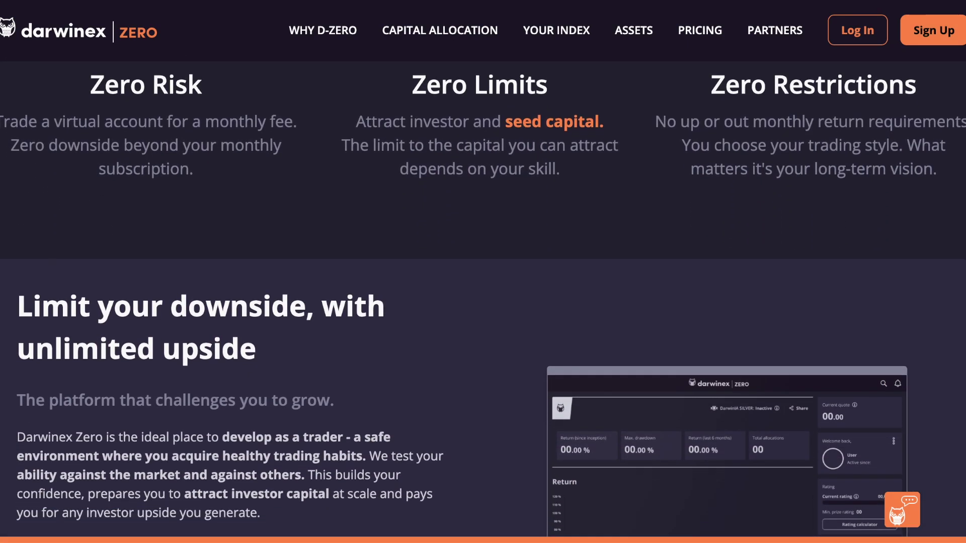
pyautogui.scroll(-10, 483, 299)
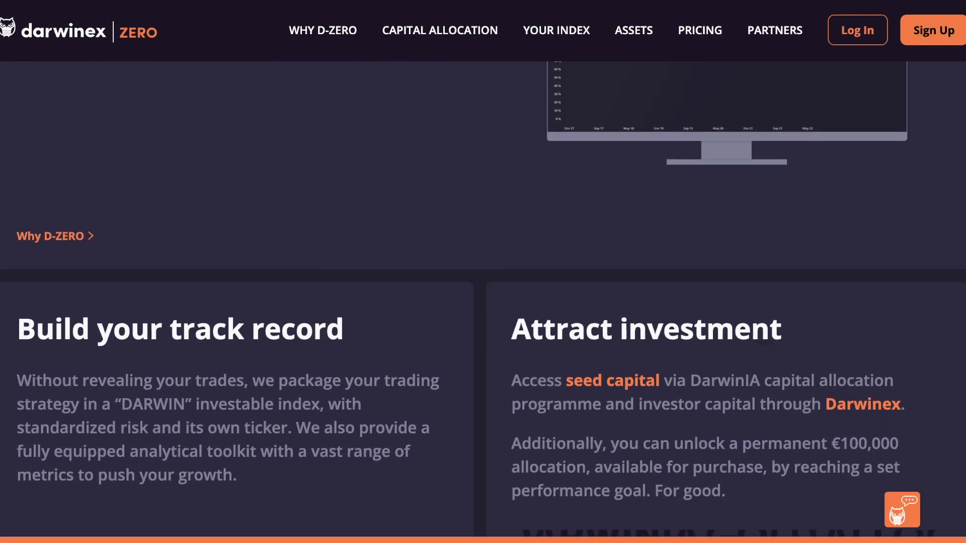
pyautogui.scroll(-10, 483, 299)
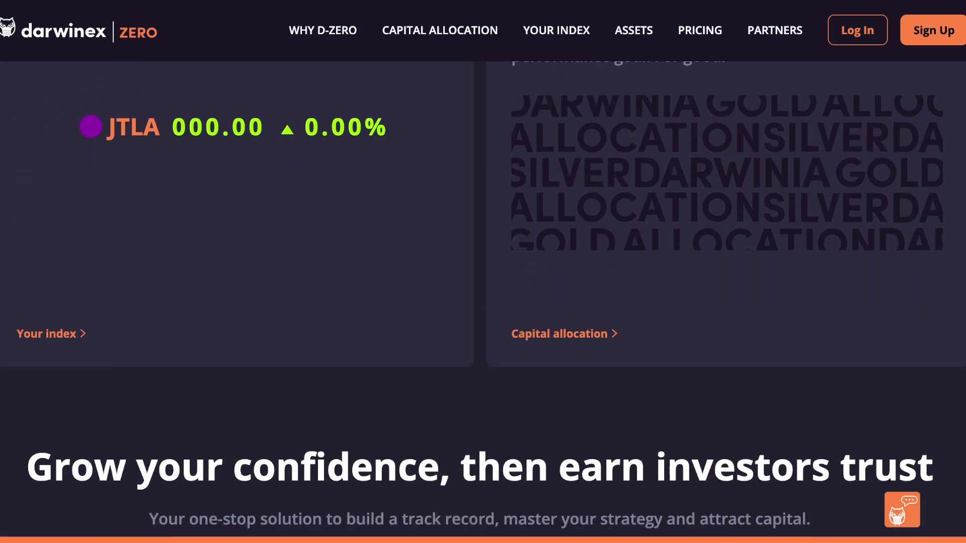
pyautogui.scroll(-4, 483, 299)
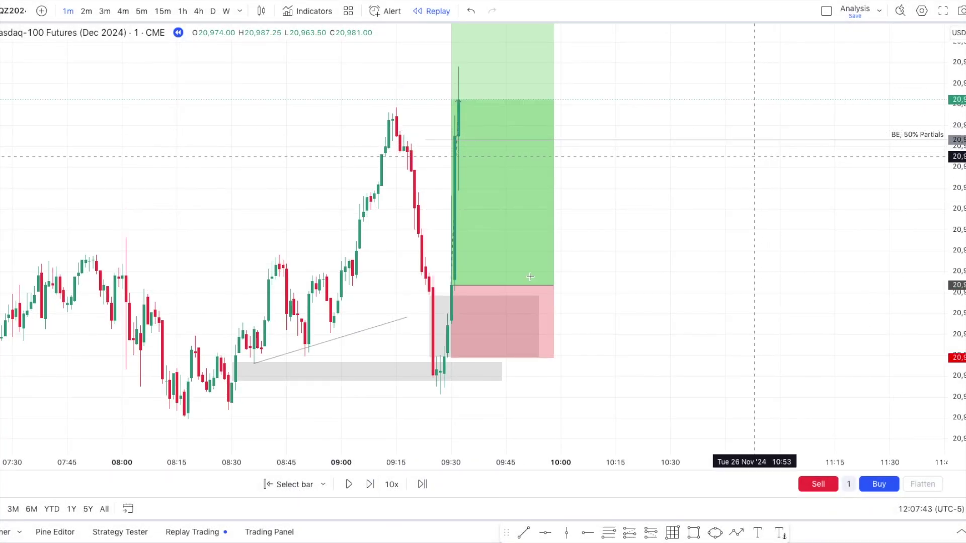
# - Step the replay forward thirteen bars to play out the trade
pyautogui.click(370, 483)
pyautogui.click(369, 484)
pyautogui.click(369, 484)
pyautogui.click(370, 484)
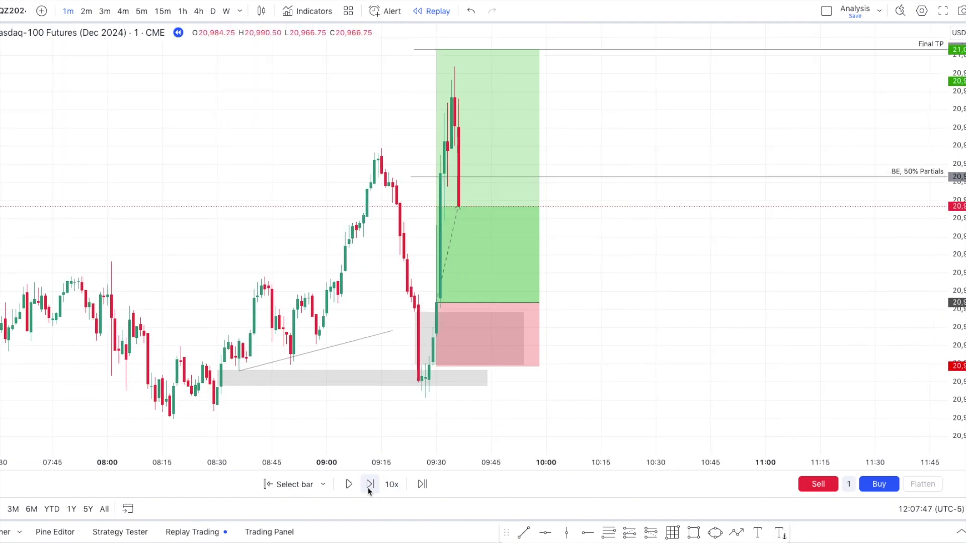
pyautogui.click(369, 484)
pyautogui.click(370, 483)
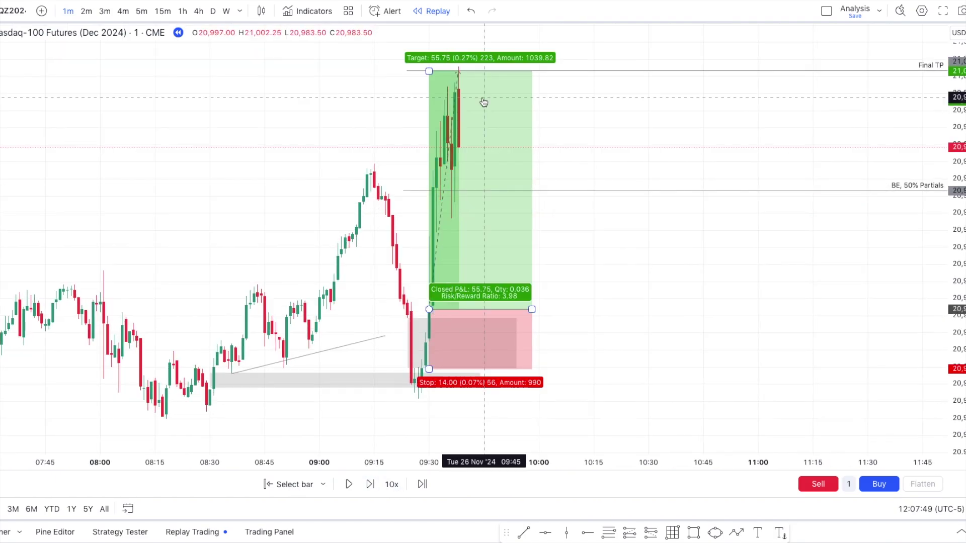
pyautogui.click(369, 484)
pyautogui.click(370, 484)
pyautogui.click(370, 484)
pyautogui.click(370, 484)
pyautogui.click(370, 484)
pyautogui.click(370, 484)
pyautogui.click(370, 484)
pyautogui.click(369, 484)
pyautogui.click(370, 485)
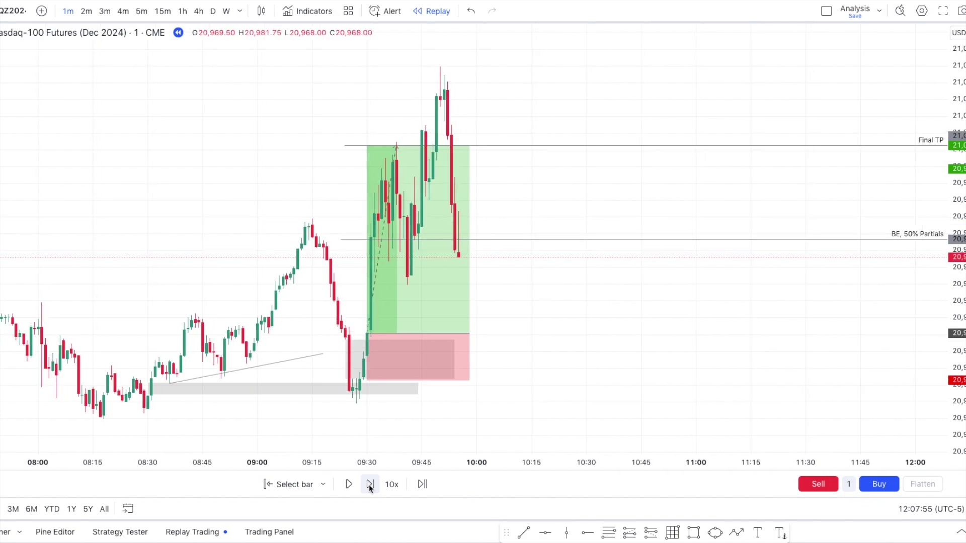
pyautogui.click(370, 484)
pyautogui.click(369, 484)
# - Stretch the target to the post-entry high for 78.50 points, then advance three more bars
pyautogui.moveTo(361, 146); pyautogui.dragTo(366, 70)
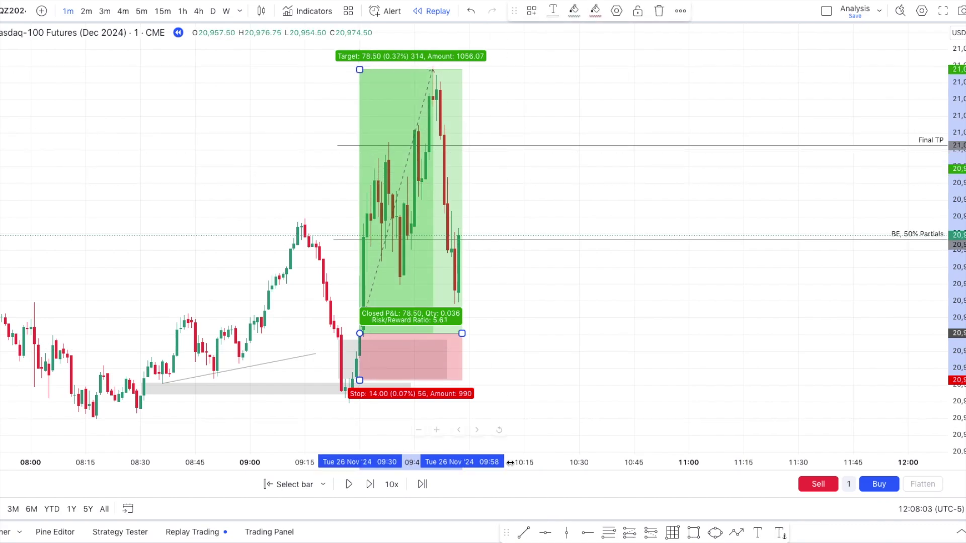
pyautogui.click(590, 306)
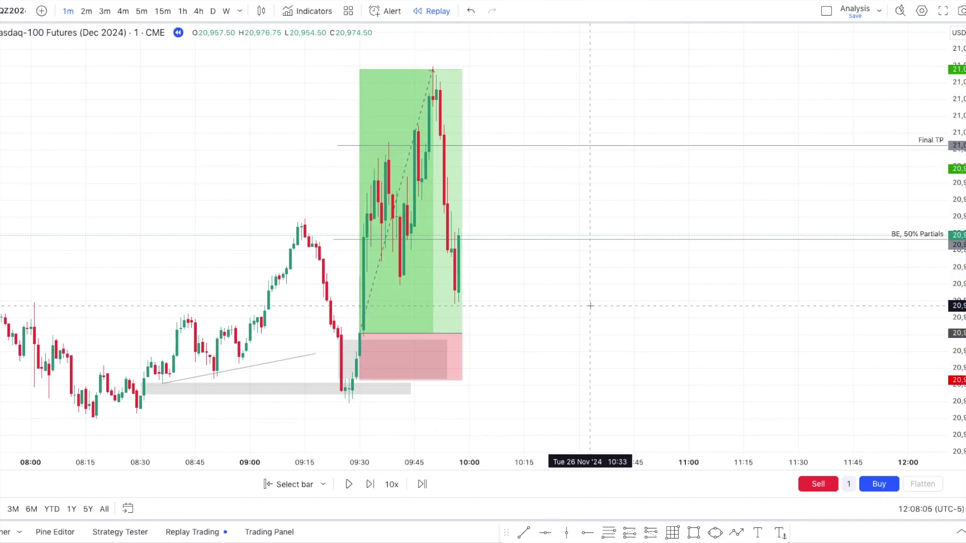
pyautogui.scroll(2, 590, 306)
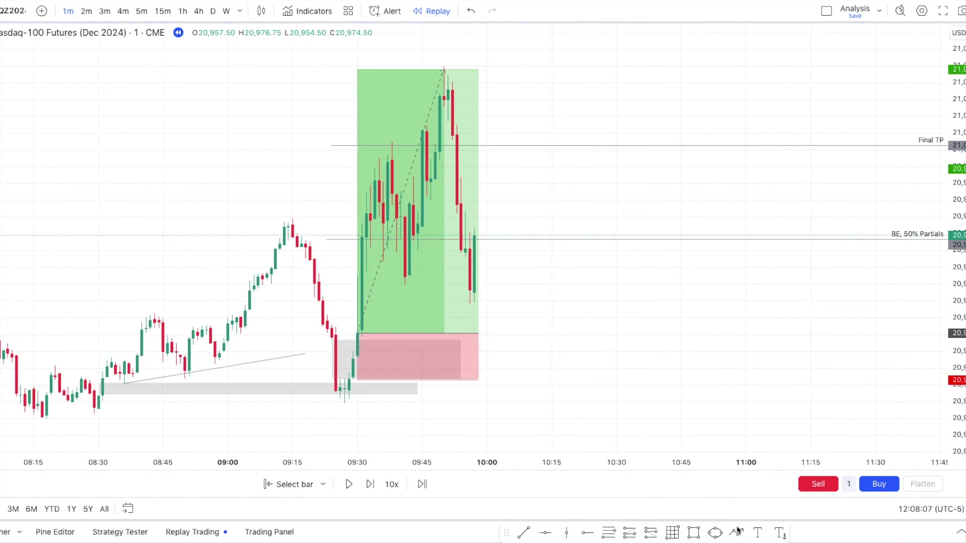
pyautogui.click(371, 483)
pyautogui.click(371, 484)
pyautogui.click(371, 484)
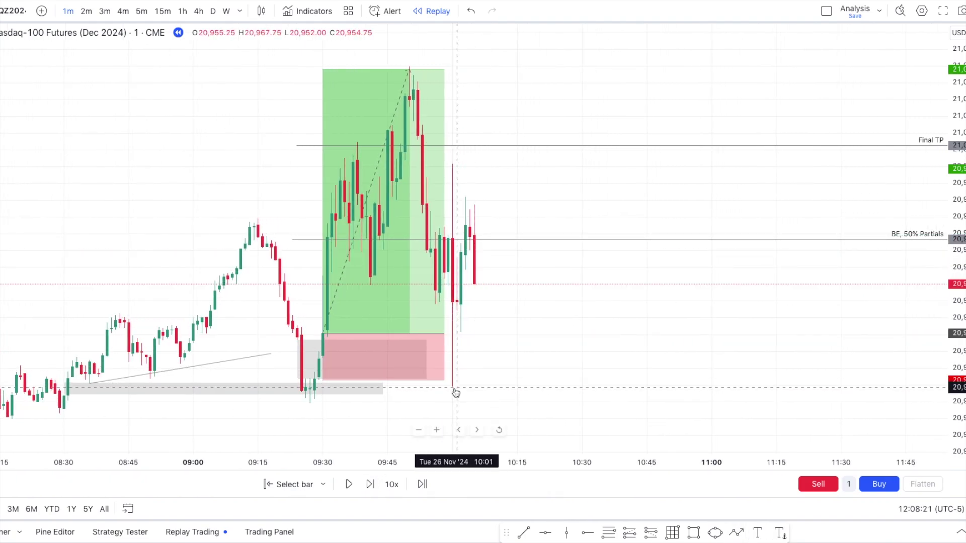